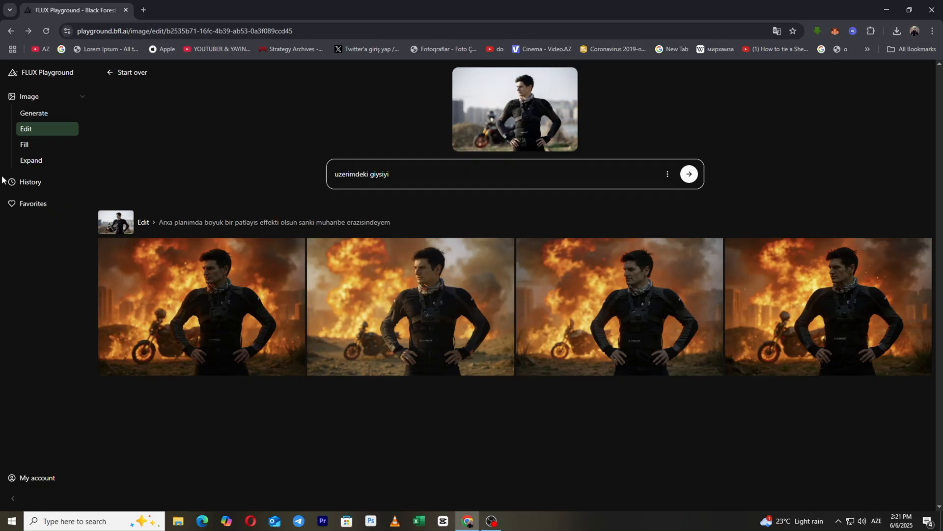
text(mayaso)
key(BackSpace)
key(BackSpace)
key(BackSpace)
Replace the edit prompt with "uzerimdeki paltari yay havasina uygun bir paltar ele" and generate the edited images
key(BackSpace)
key(ctrl+a)
key(BackSpace)
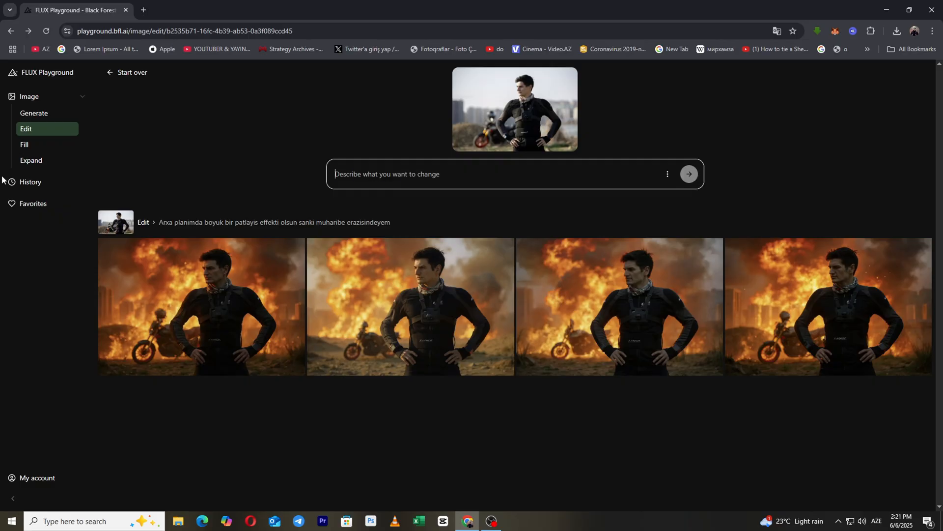
text(uzerimdeki paltar)
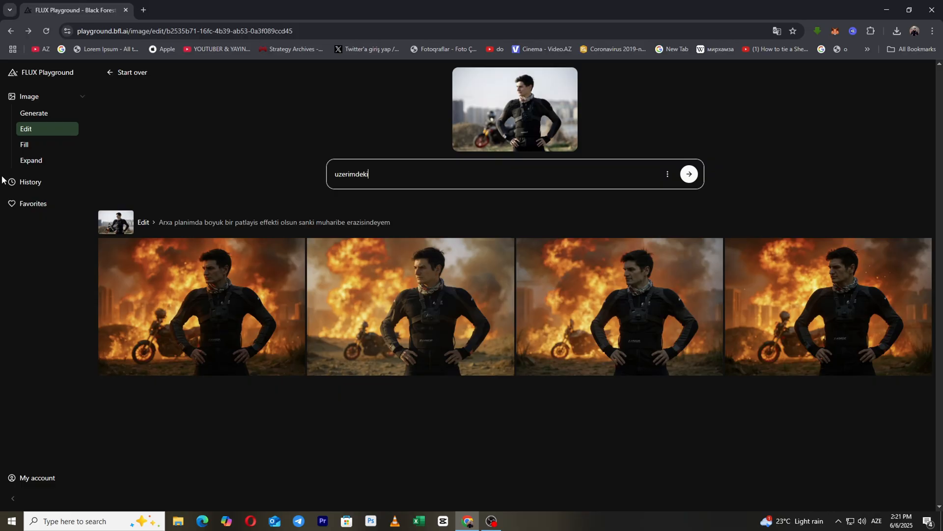
text(i yay haa)
key(BackSpace)
text(vasina uygun bir paltar ele)
key(Return)
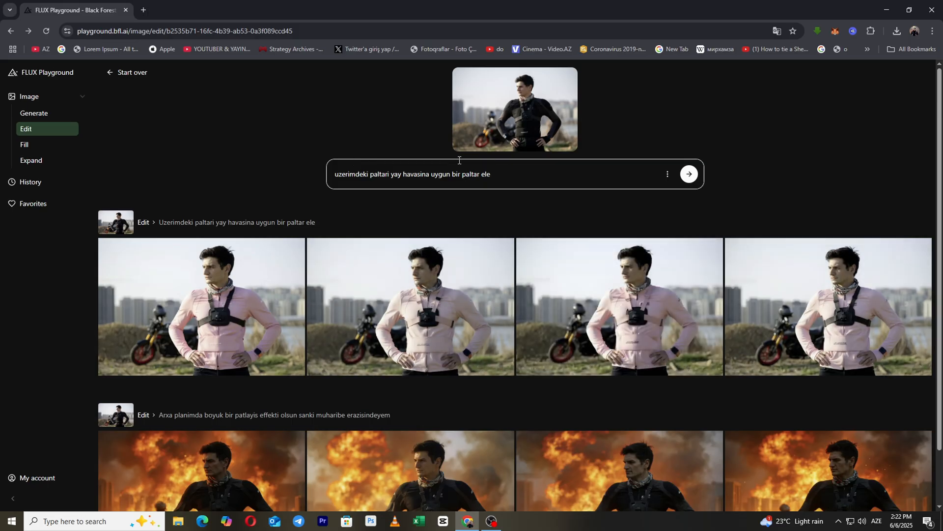
Start a new image edit and upload _QE08057.jpg from the Desktop as the source photo
key(ctrl+a)
click(48, 112)
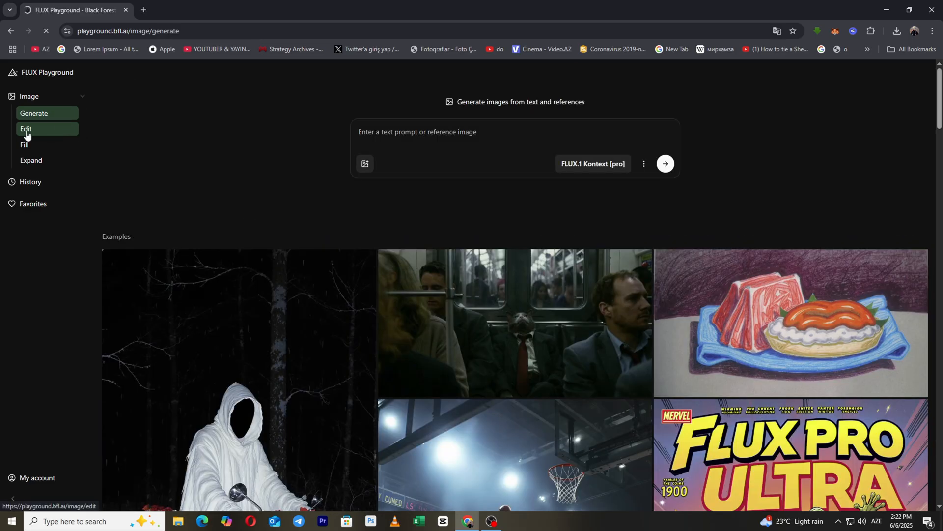
click(26, 130)
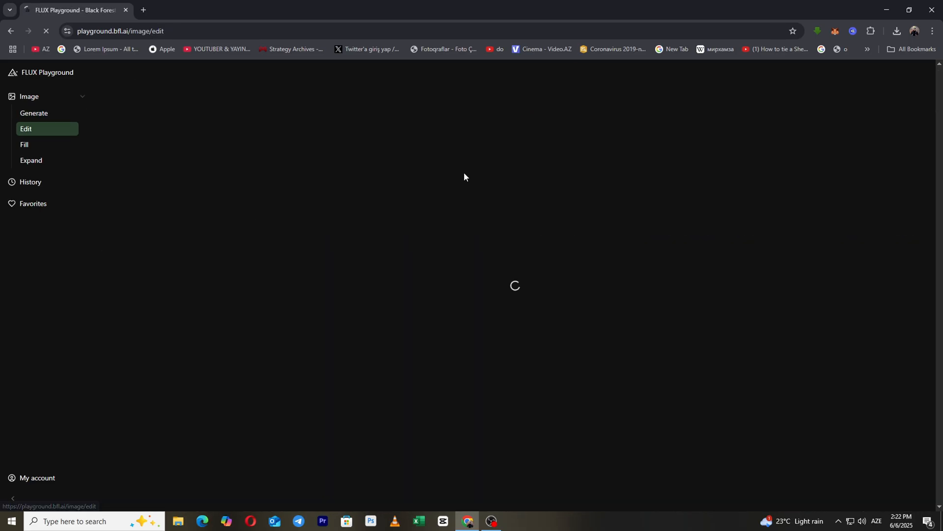
click(524, 183)
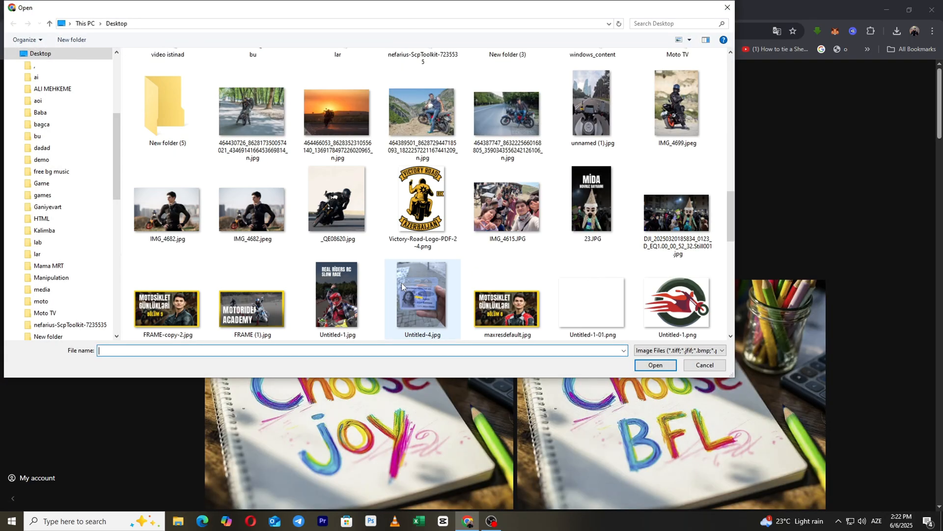
scroll(268, 246, down, 5)
scroll(268, 252, down, 4)
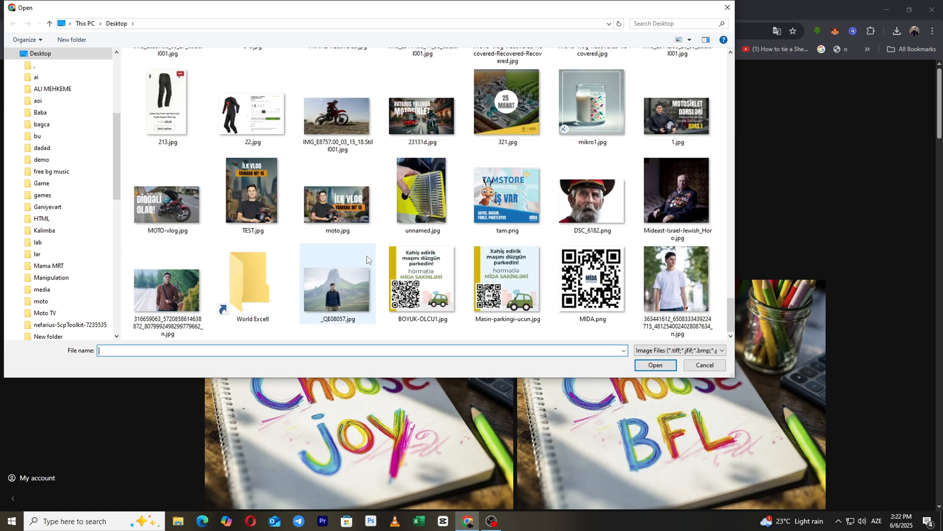
click(338, 288)
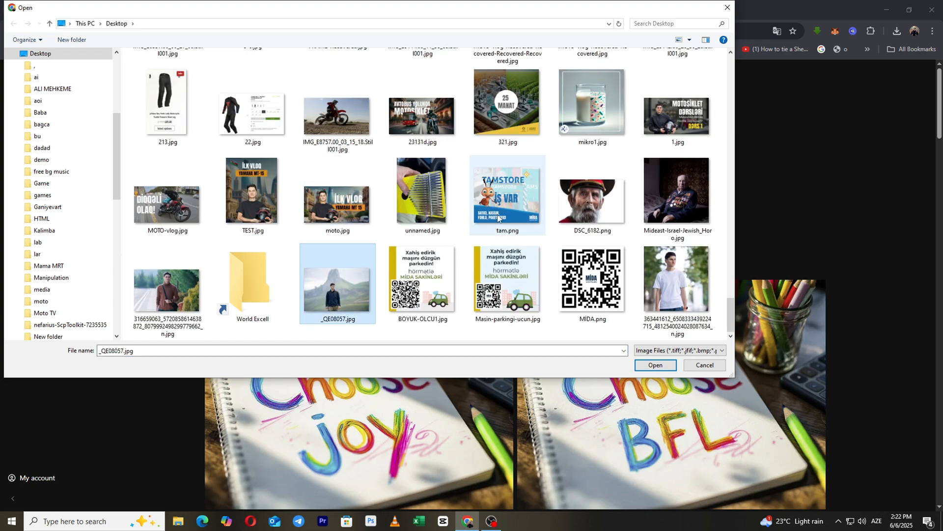
double_click(346, 288)
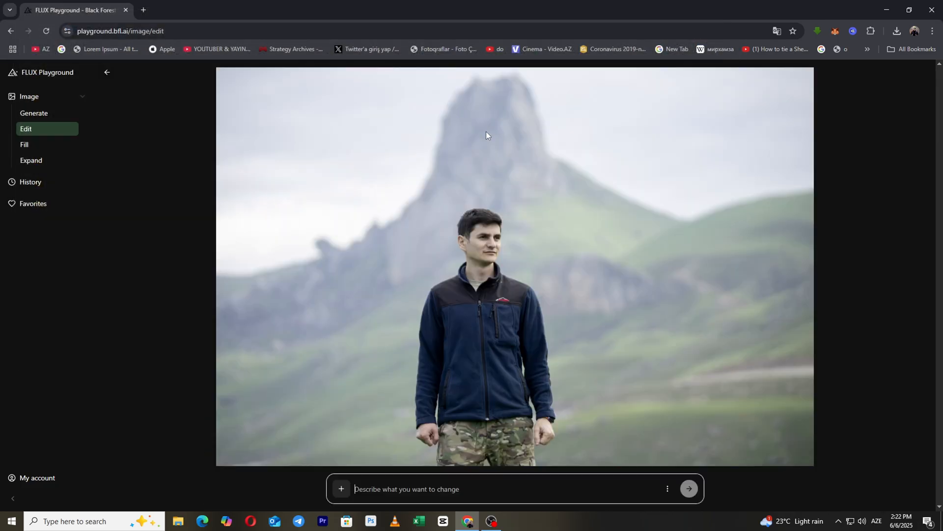
Enter the prompt "arxadaki daxil sil onun evezine boyuk bir şəlalə yerləşdir" for the mountain photo and generate the edits
text(arxada)
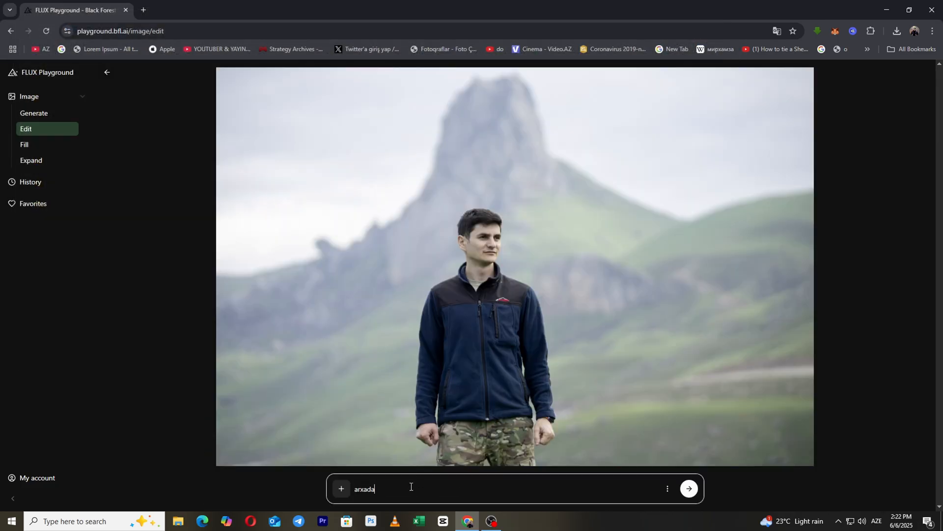
text(ki daxil sil onun evezine boyuk bir)
key(alt+shift)
key(alt+shift)
text(şəlalə )
text(yerləşd)
text(ir)
key(Return)
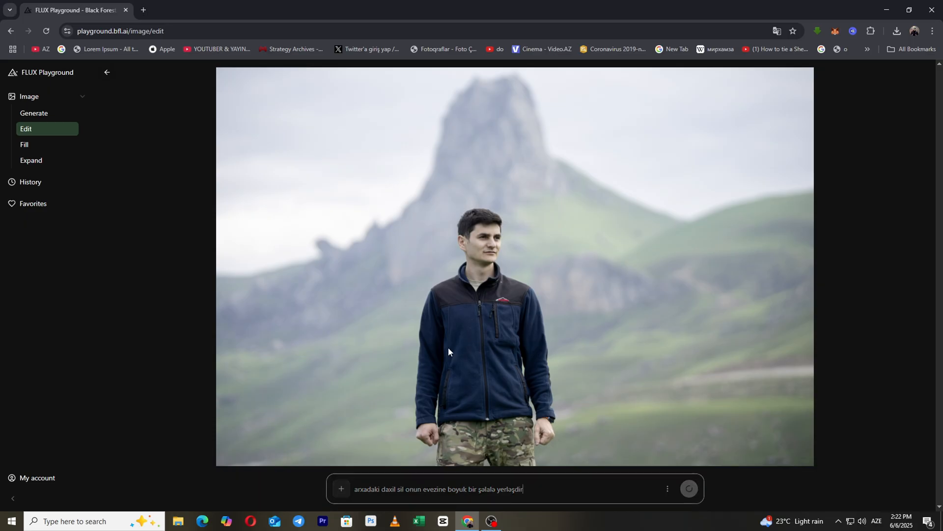
key(alt+shift)
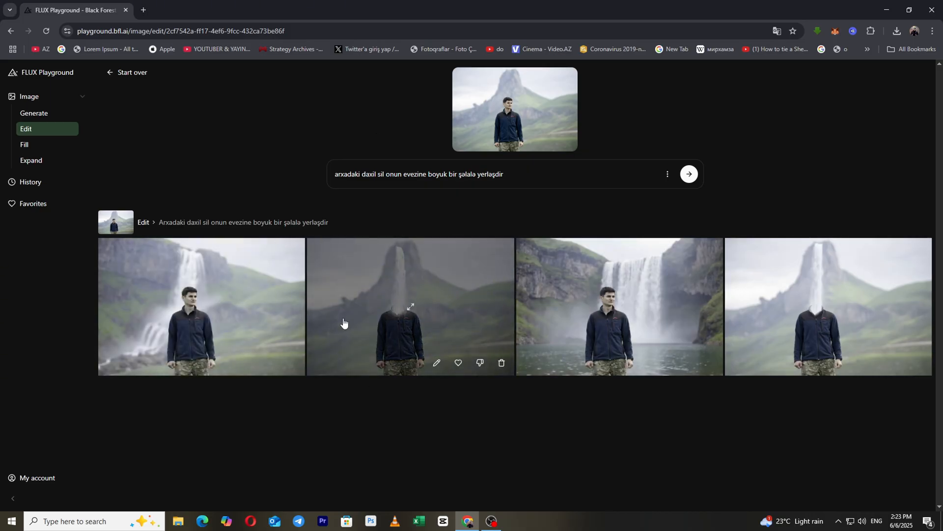
Examine the third, second and first generated waterfall images at full size, returning to the results after each
click(616, 293)
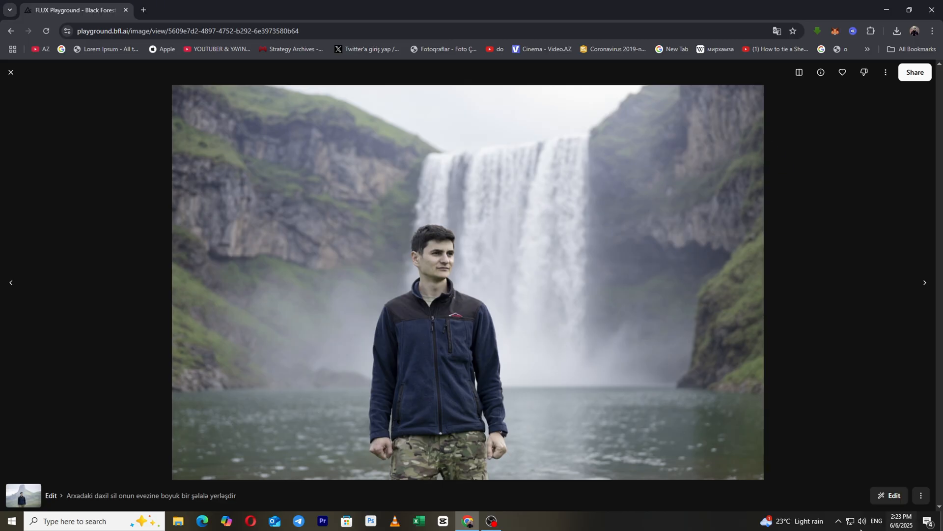
click(11, 72)
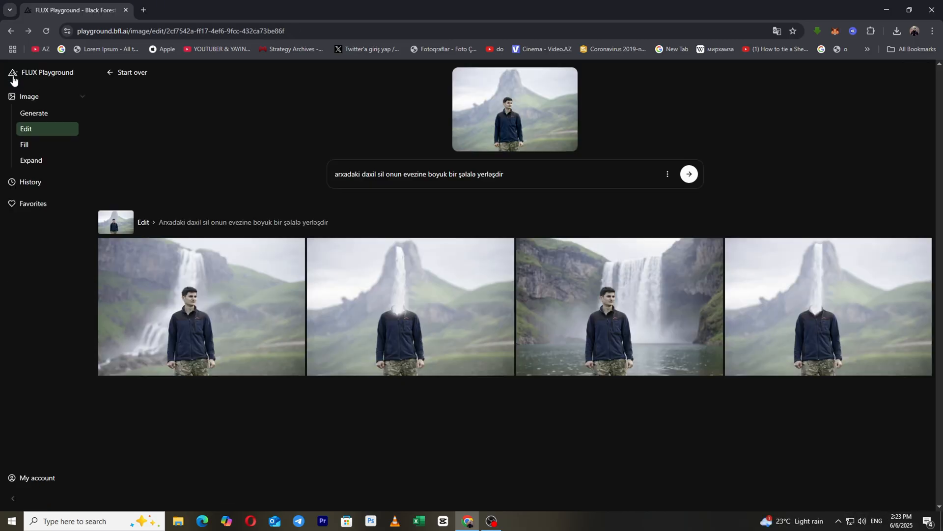
click(451, 322)
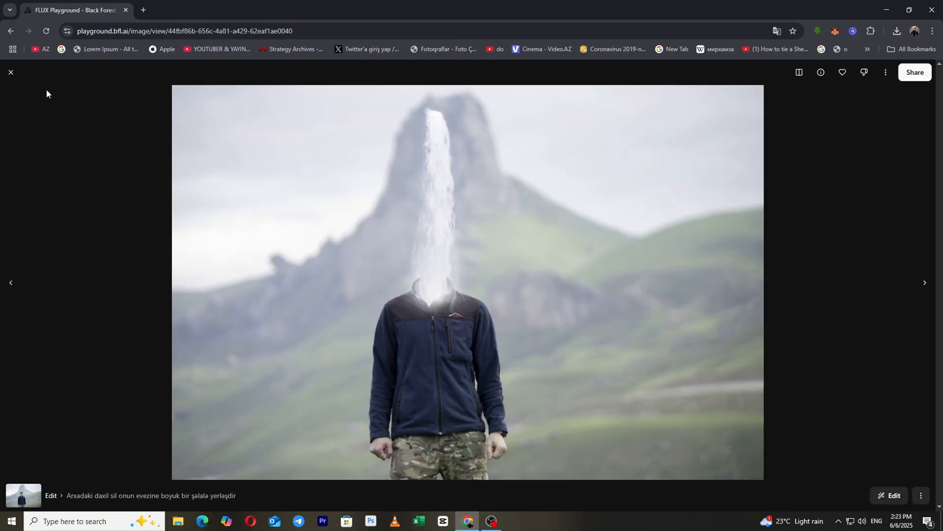
click(12, 74)
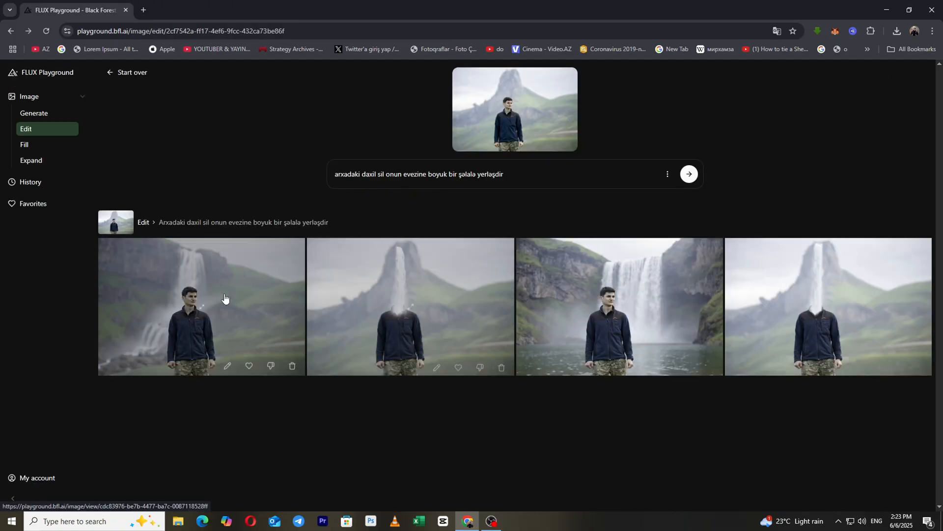
click(307, 284)
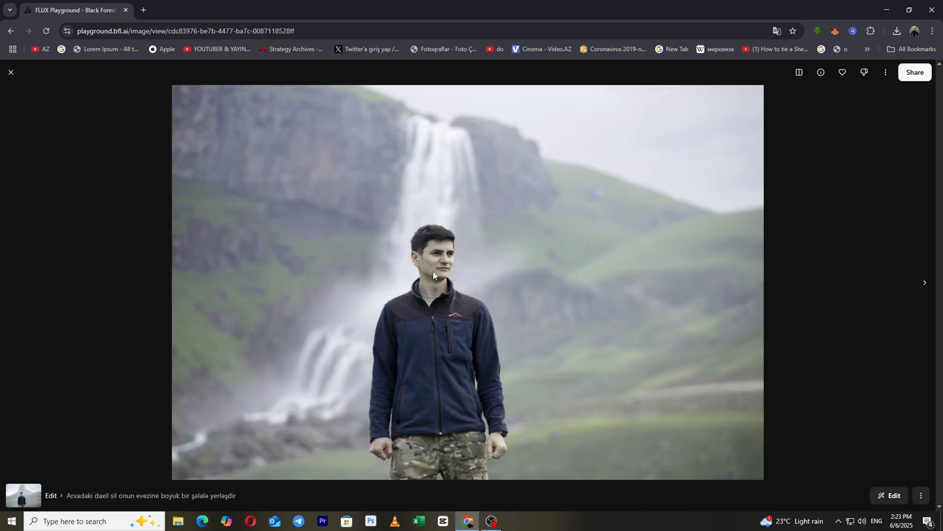
click(12, 71)
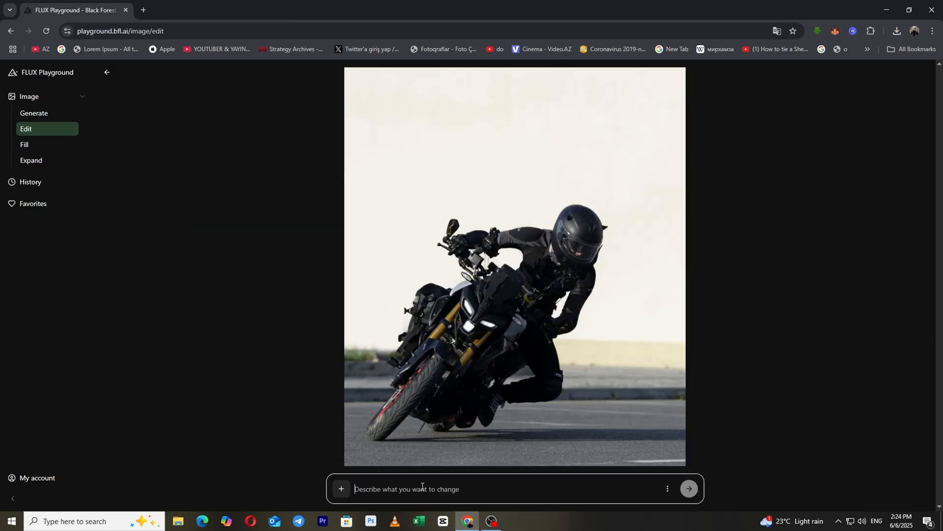
text(w)
key(BackSpace)
text(wr)
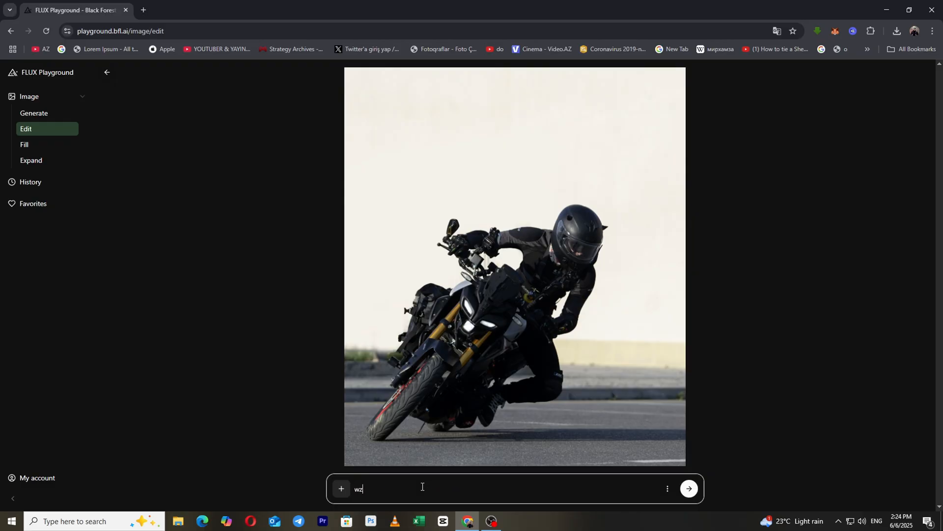
key(BackSpace)
key(BackSpace)
Enter the prompt "üzərində oturduğum motosikleti supersport bir motosiklete çevir qırmızı olsun" for the motorcycle photo and generate the edits
key(alt+shift)
text(üzərində oturduğum motosikleti super)
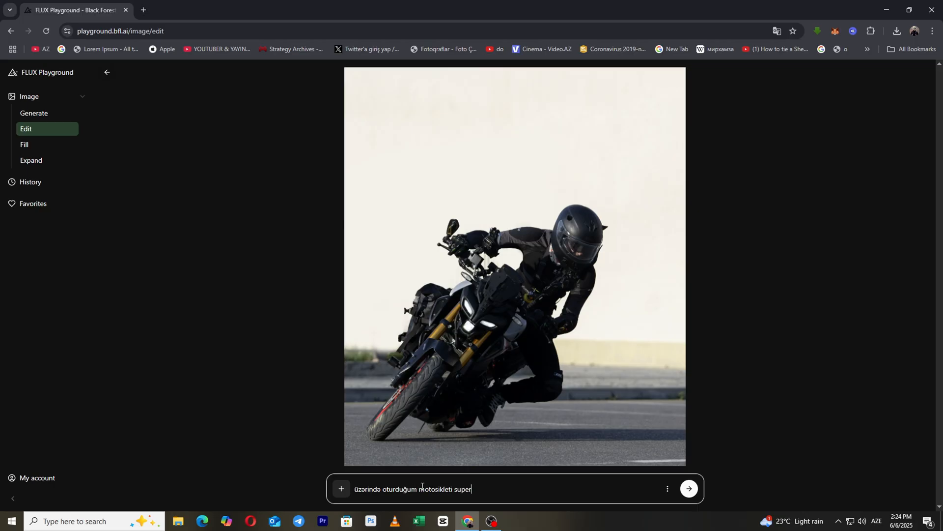
text(sport bir motosiklete )
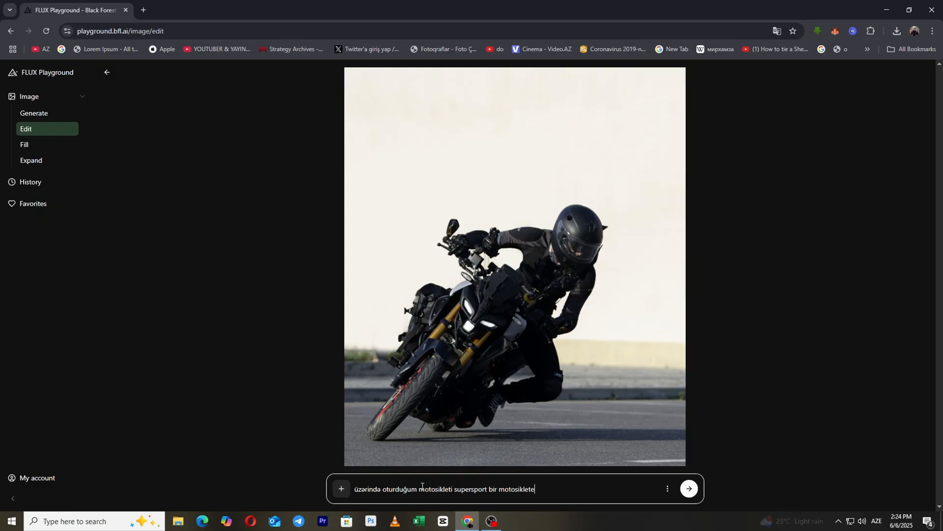
text(çevir qırmızı olsun)
key(Return)
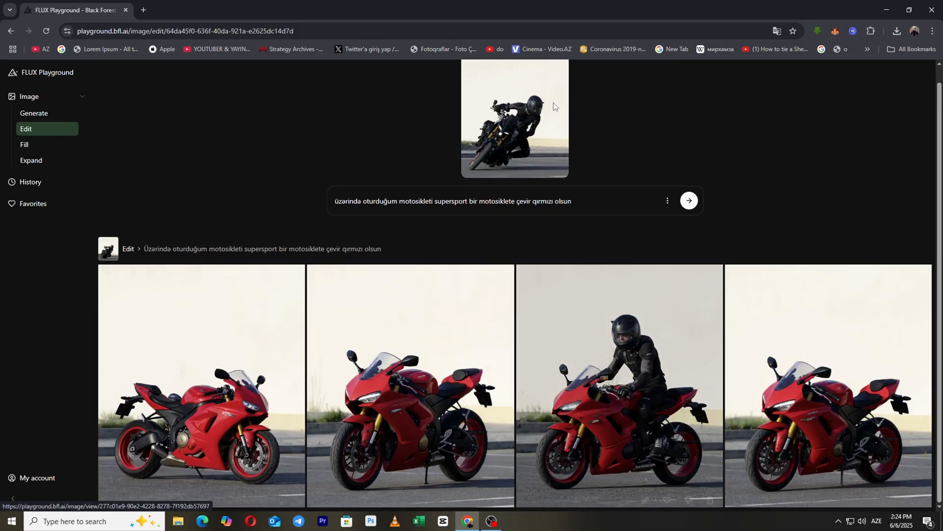
Open the third generated image, with the rider on the red motorcycle, at full size
click(619, 354)
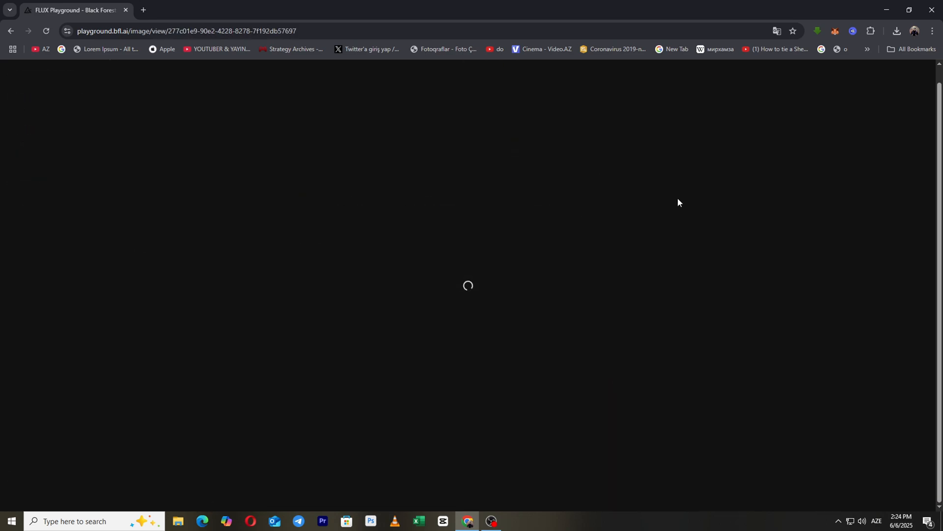